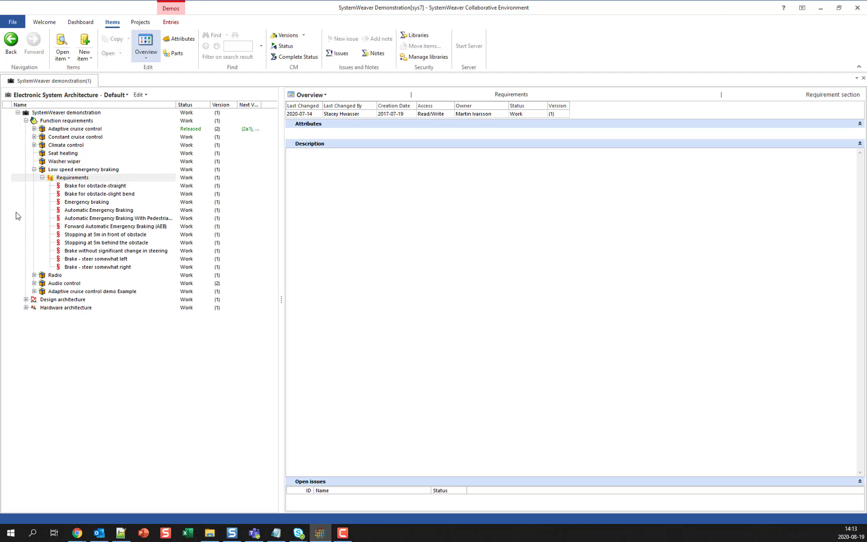
- Show the Jira extension view for the Brake for obstacle-straight requirement under Low speed emergency braking
left_click(92, 180)
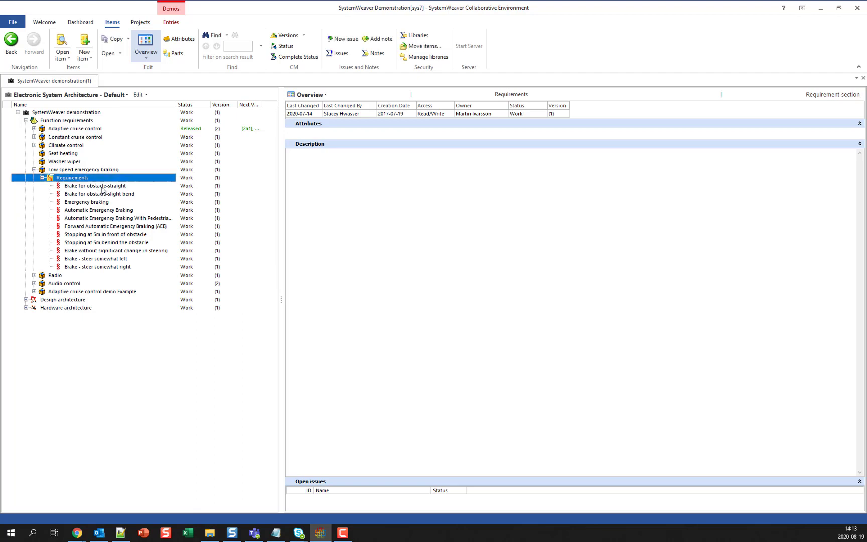
left_click(101, 186)
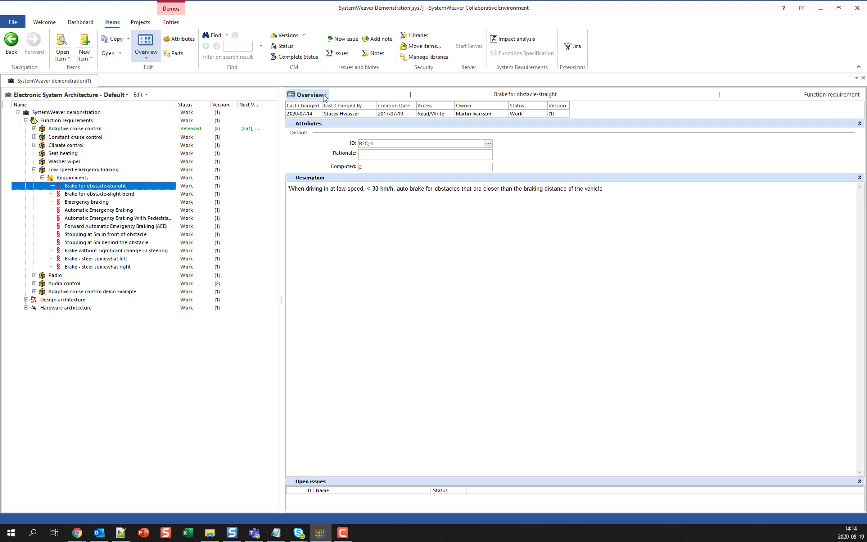
left_click(325, 95)
mouse_move(344, 464)
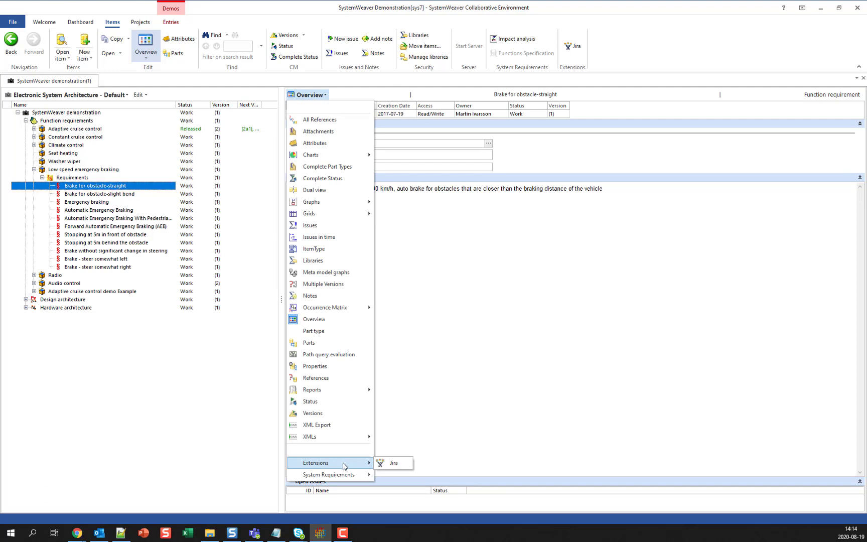
left_click(394, 462)
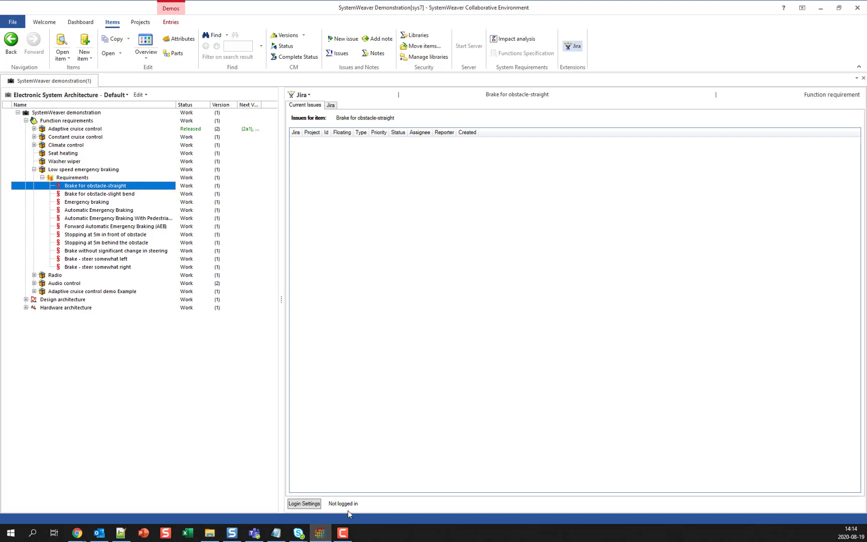
- Enter the Jira password for the Jira1 server in the login settings, enable Save password and Stay logged in, and apply the settings
left_click(314, 506)
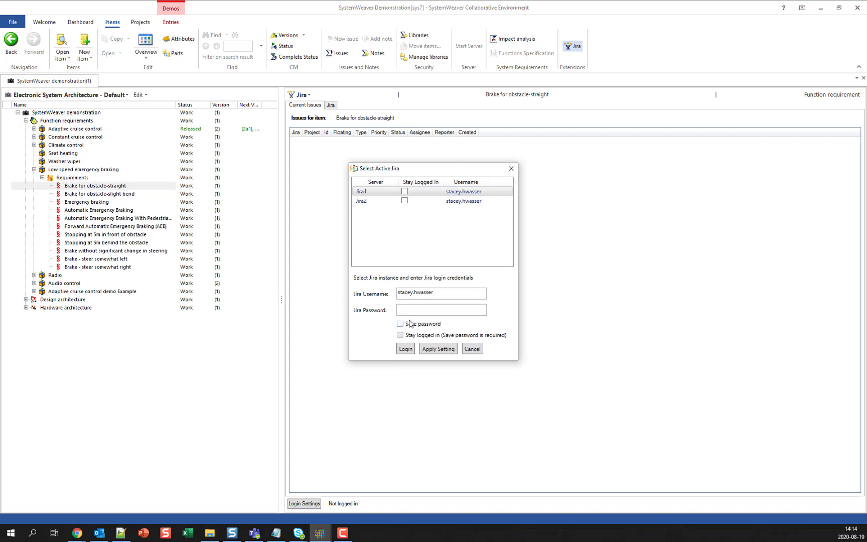
left_click(413, 312)
type("•••••••")
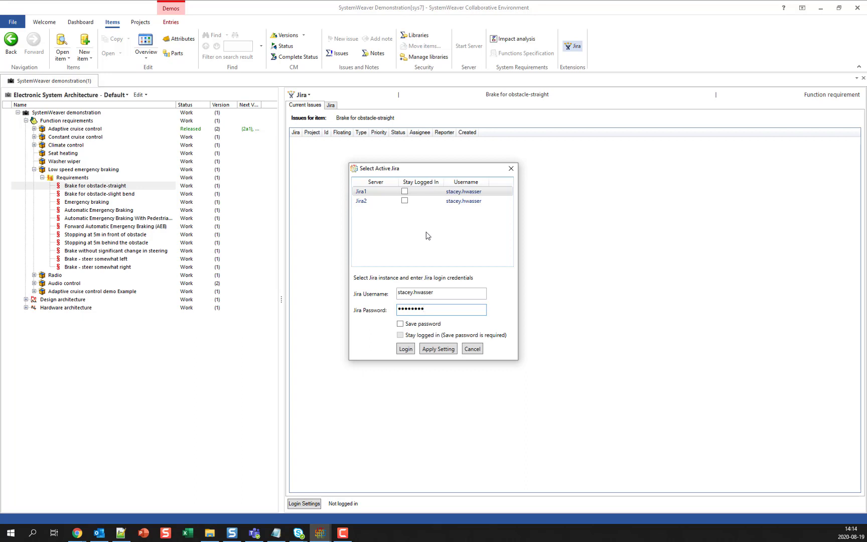
left_click(437, 325)
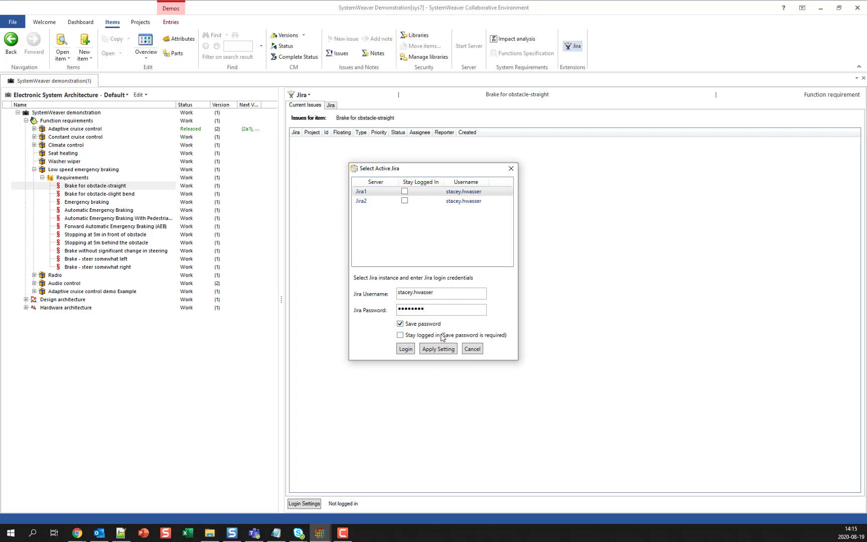
left_click(441, 335)
left_click(448, 350)
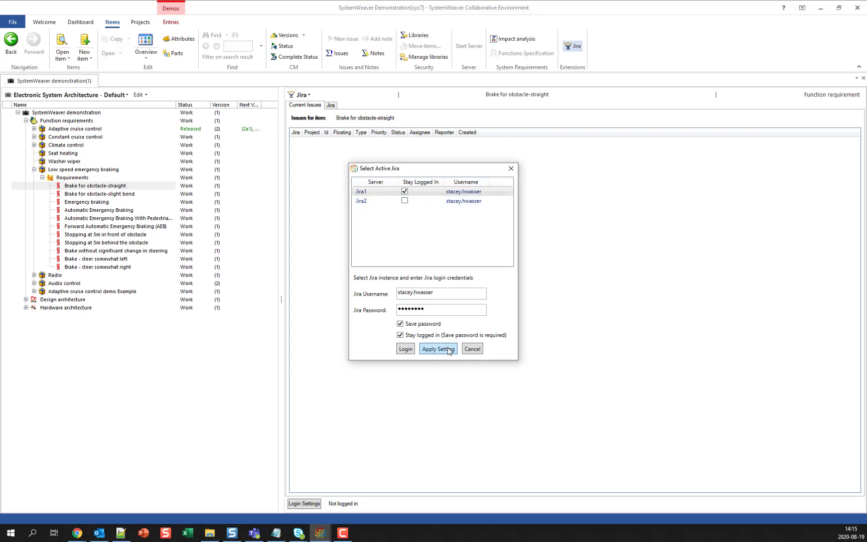
- Enter the Jira password for Jira2, enable Save password and Stay logged in, apply the settings, and log in
left_click(413, 200)
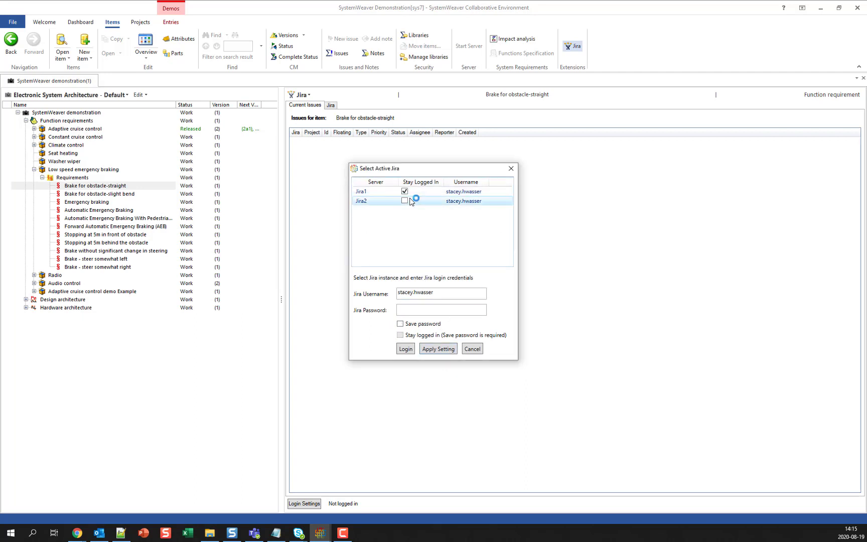
left_click(427, 311)
type("••••••••")
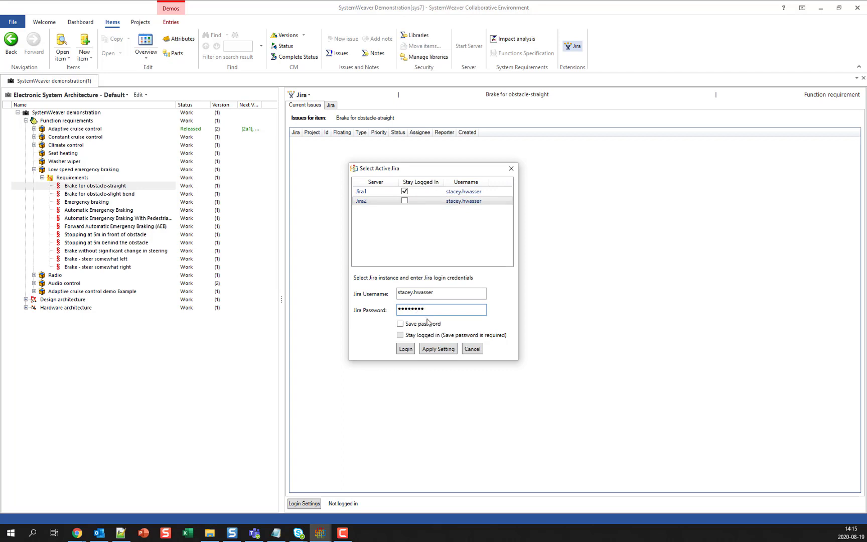
left_click(427, 324)
left_click(431, 335)
left_click(453, 349)
left_click(409, 350)
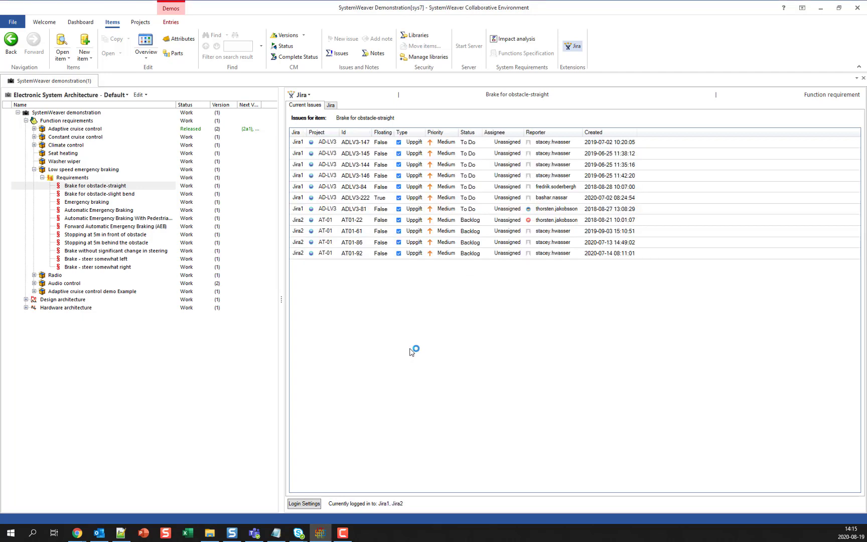
- Move the Reporter column after the Created column in the current issues list of Brake for obstacle-straight
left_click(149, 189)
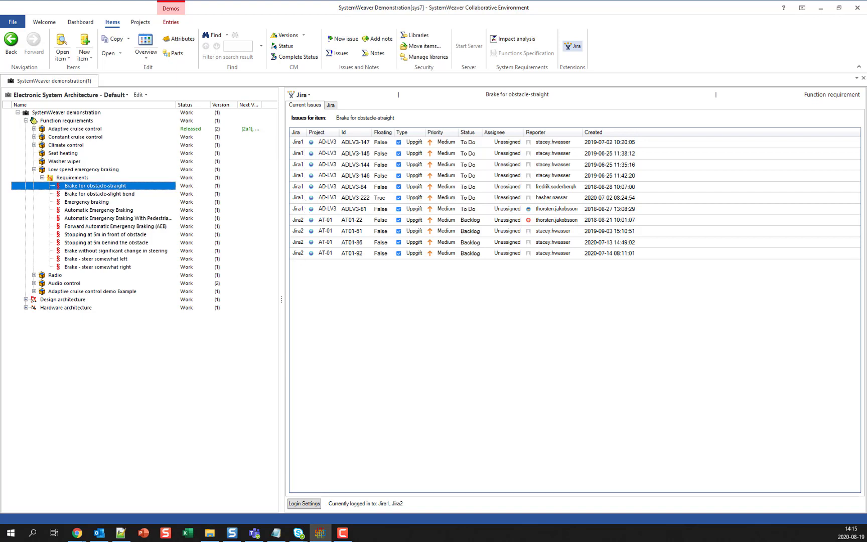
key("alt+Tab")
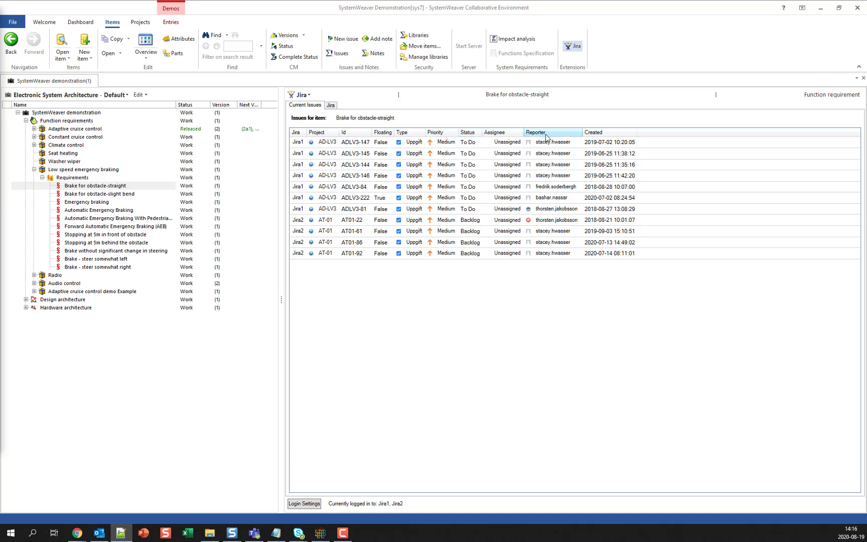
left_click_drag(539, 133, 643, 134)
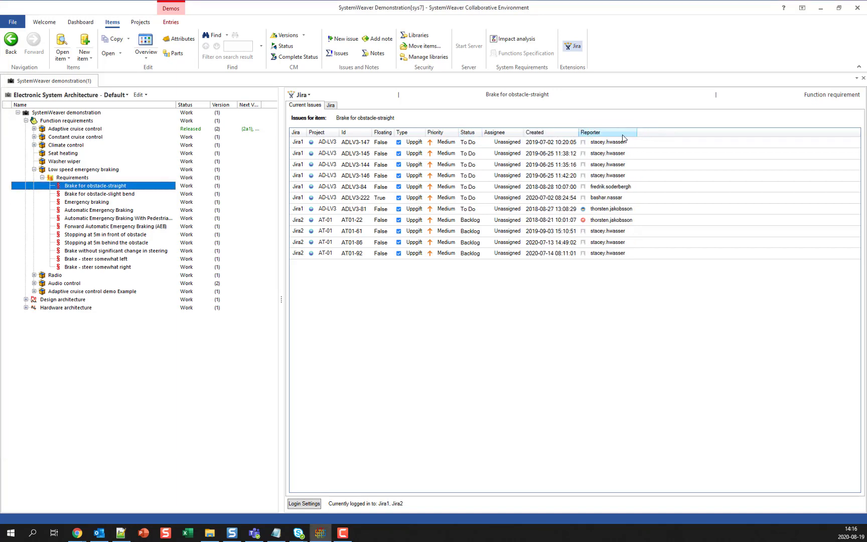
- Open issue AT01-22 in Jira from the current issues list and maximize its browser window
left_click(334, 220)
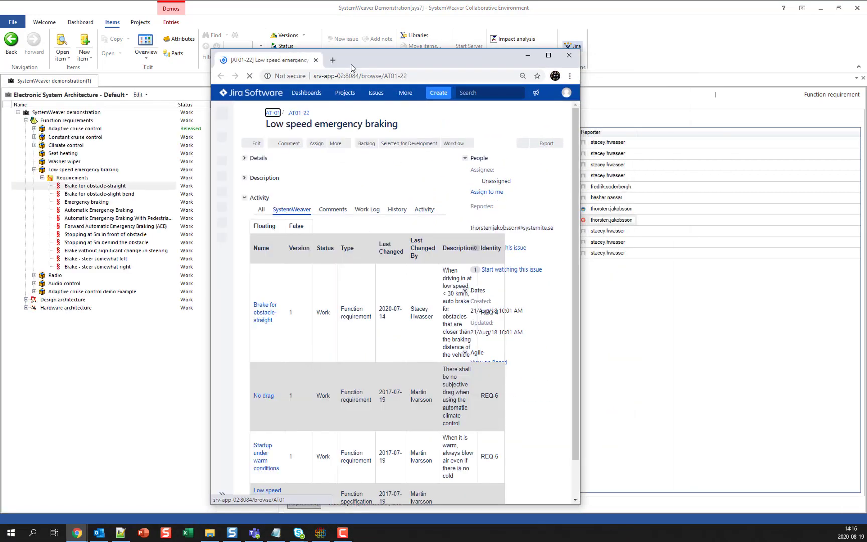
double_click(362, 57)
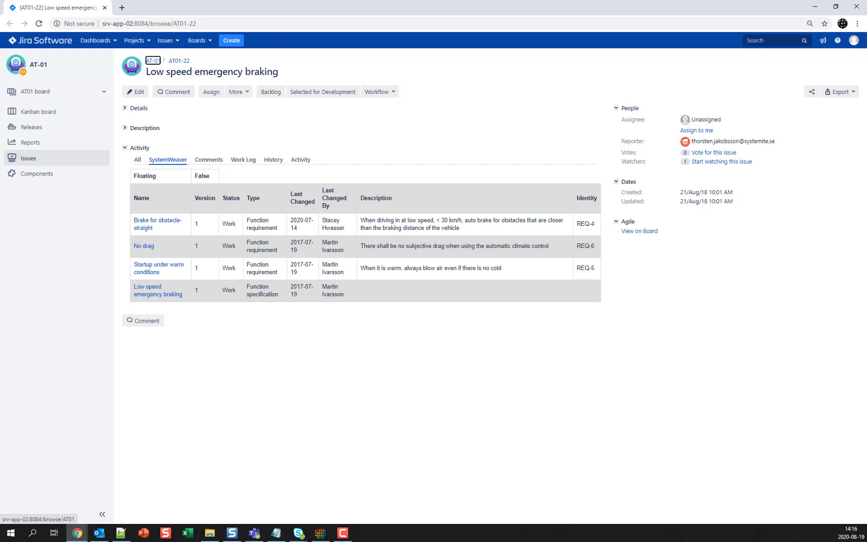
key("alt+Tab")
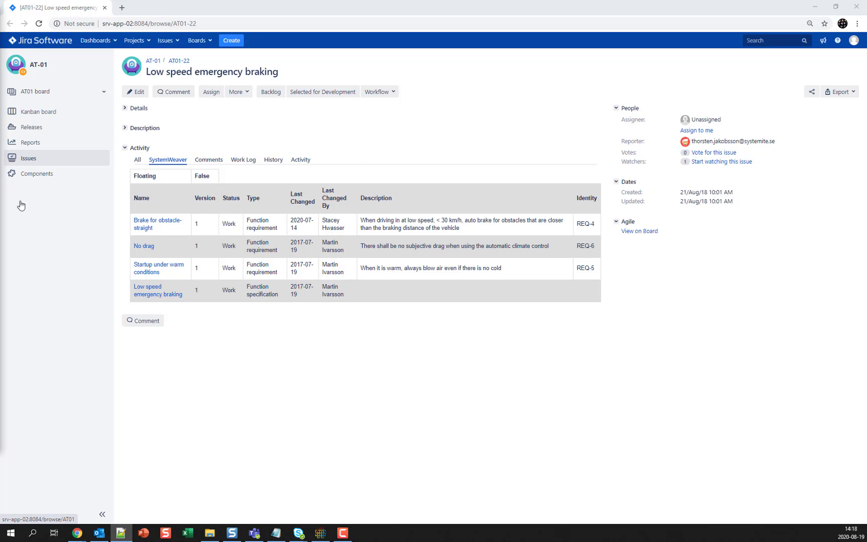
- Open the linked Startup under warm conditions requirement in SystemWeaver from the Jira issue, and return to Jira
left_click(168, 270)
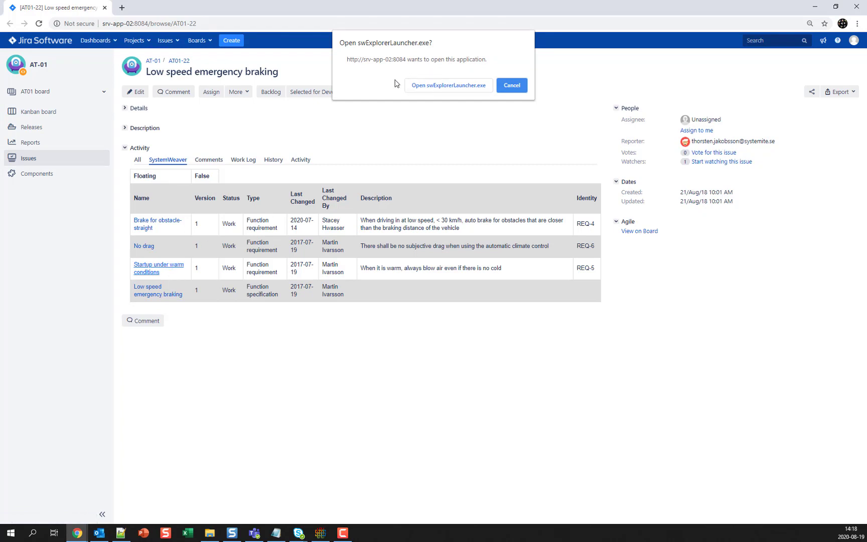
left_click(451, 84)
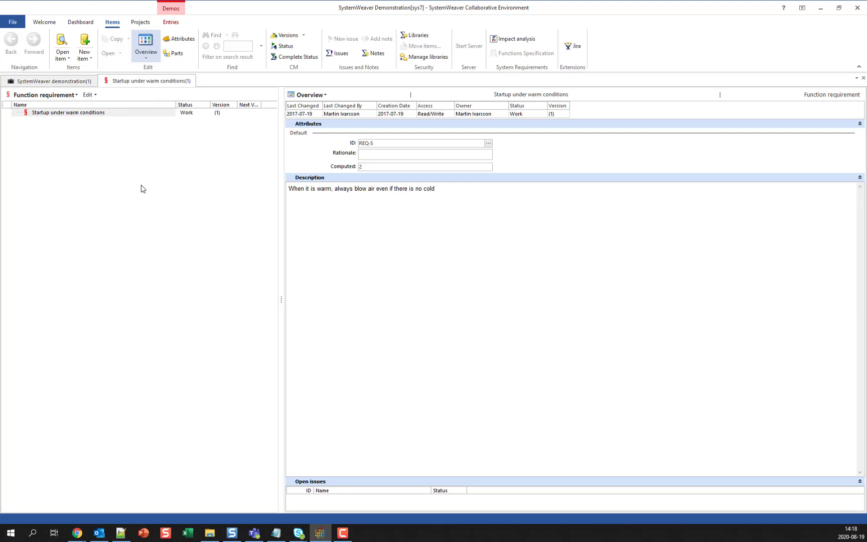
left_click(820, 8)
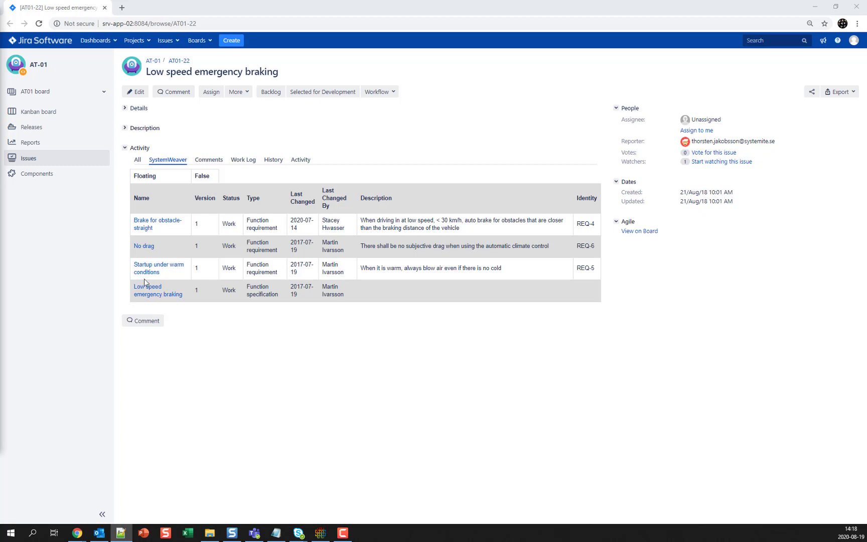
- Copy the link address of the Startup under warm conditions requirement in the Jira issue
left_click(167, 268)
right_click(168, 268)
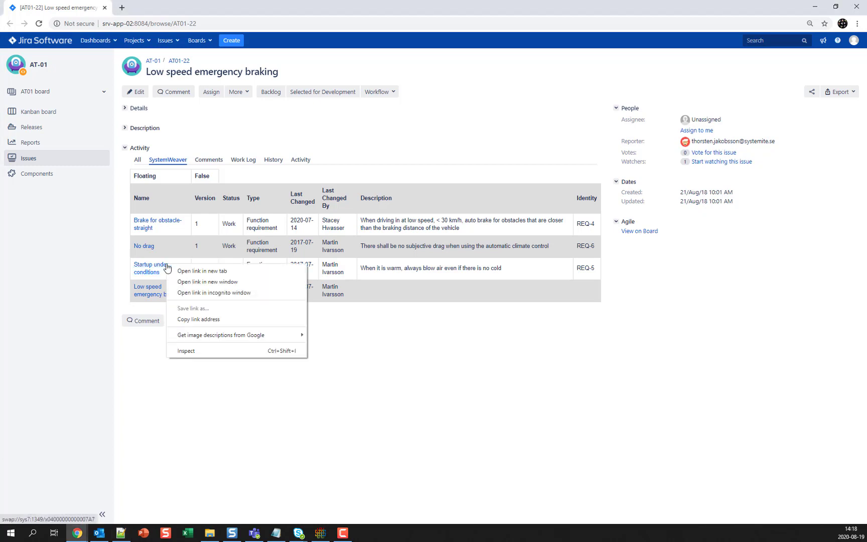
left_click(225, 320)
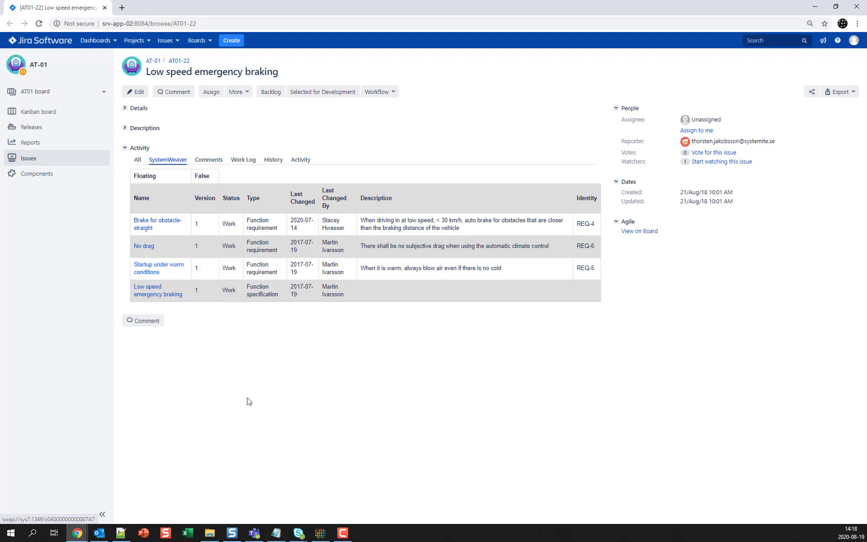
- Switch to SystemWeaver, locate the copied Startup under warm conditions item in the SystemWeaver demonstration structure, and show its Jira issue selection page
left_click(323, 536)
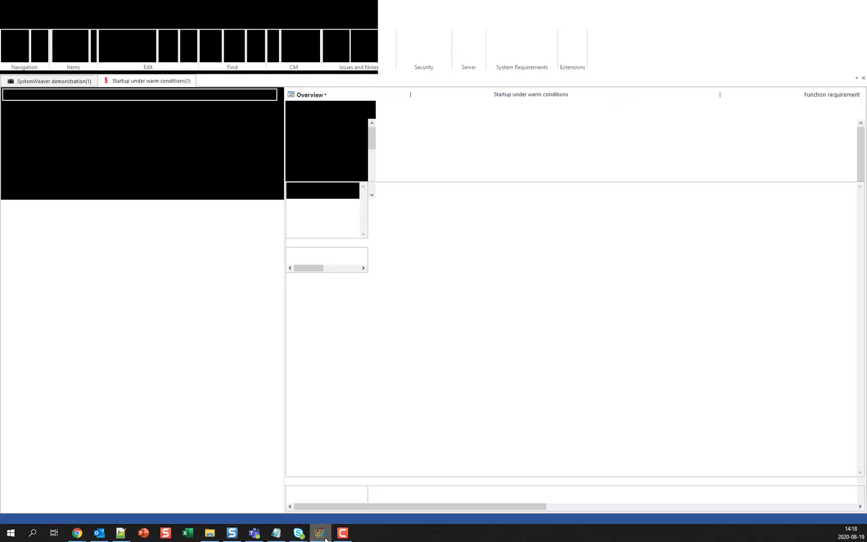
left_click(63, 81)
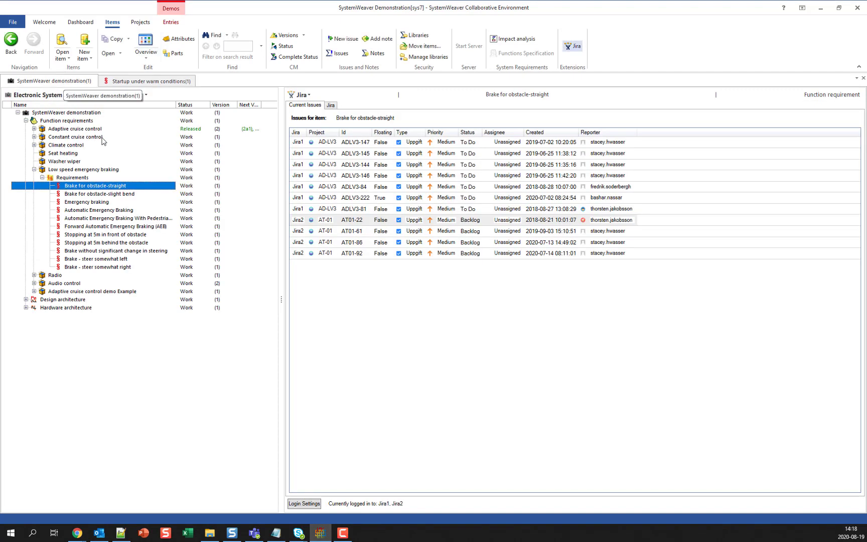
left_click(100, 151)
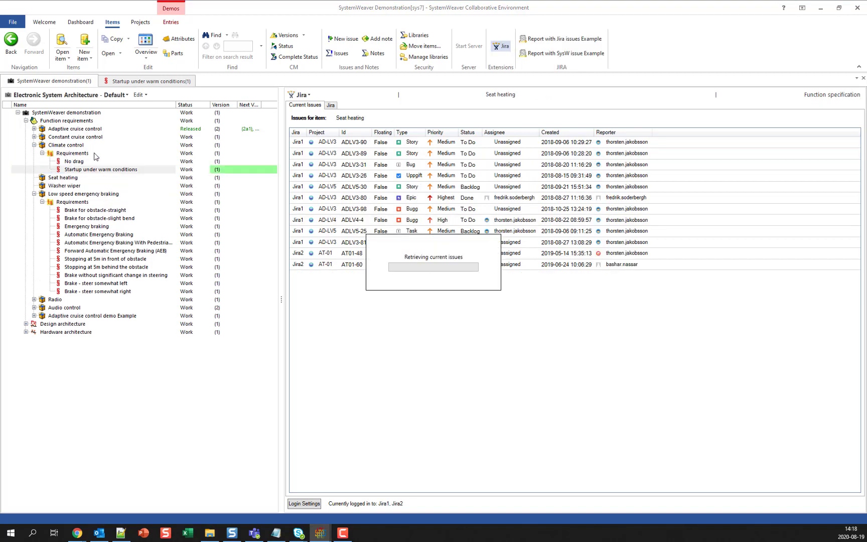
left_click(118, 170)
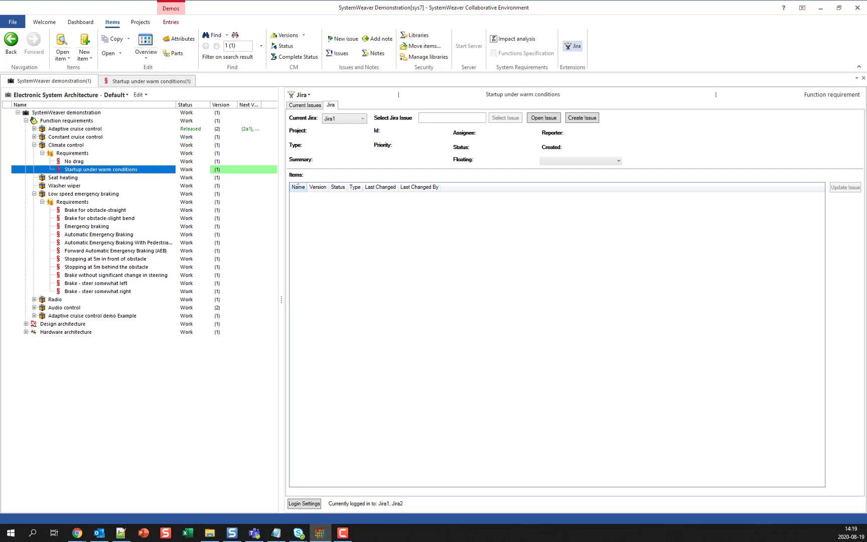
key("alt+Tab")
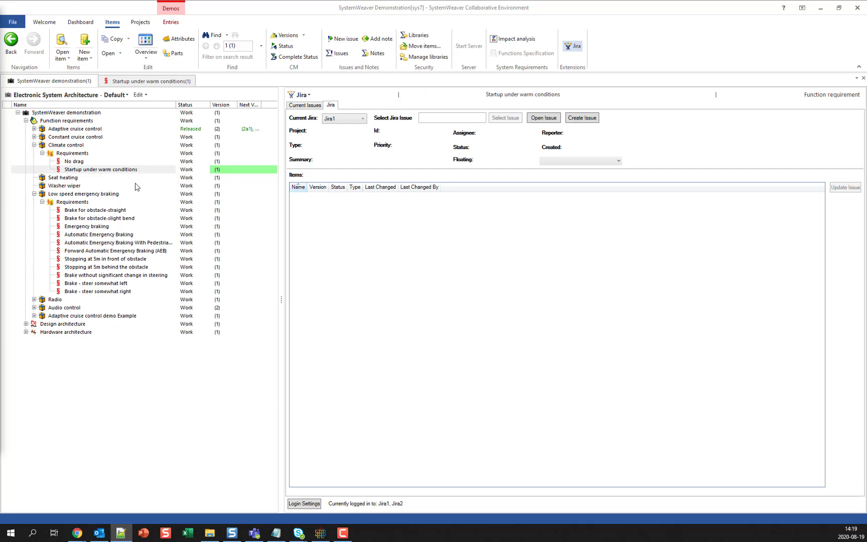
left_click(145, 171)
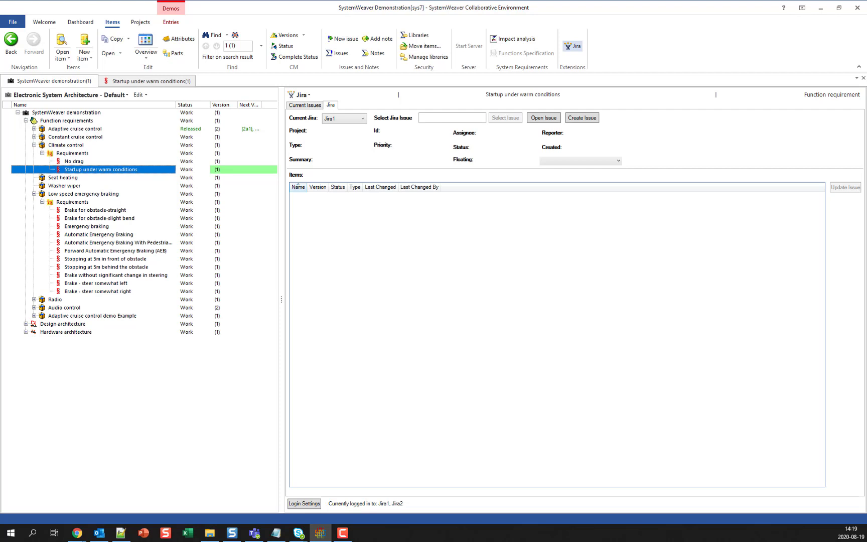
key("alt+Tab")
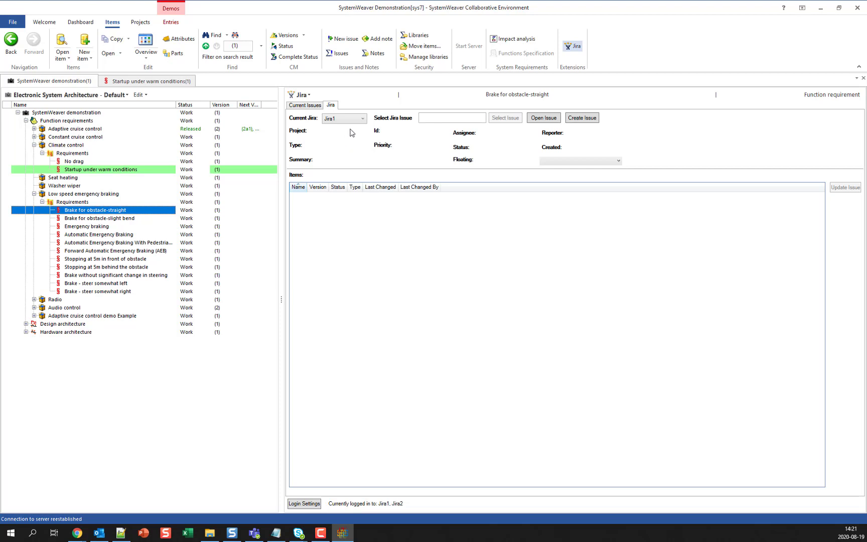
- Choose Jira1 as the current Jira and load issue ADLV3-81 for viewing its linked items
left_click(363, 120)
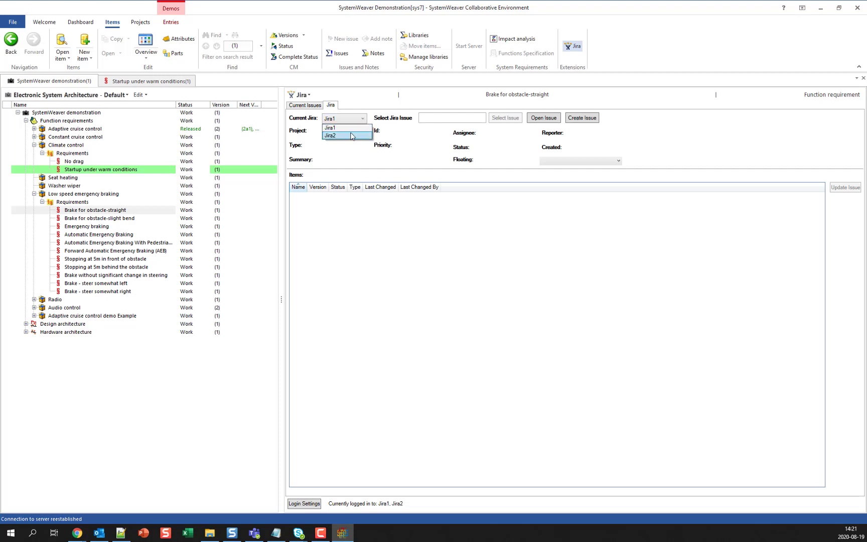
left_click(348, 128)
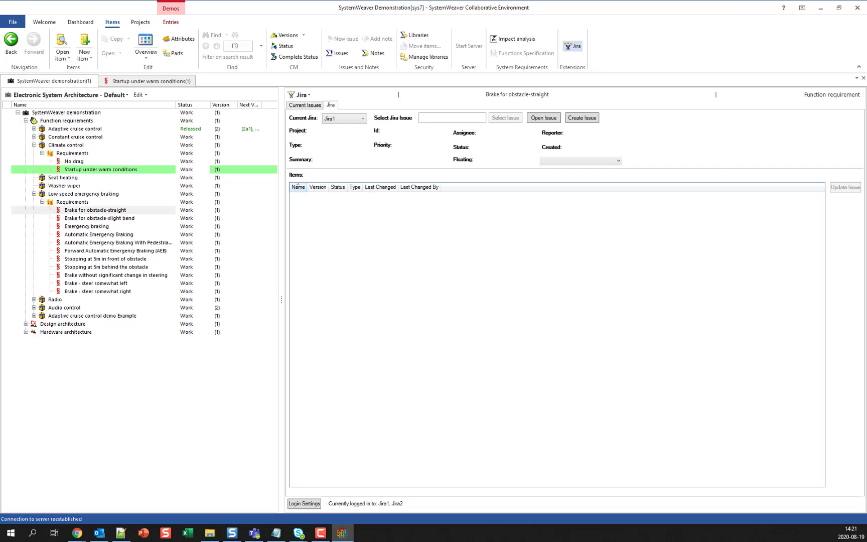
key("alt+Tab")
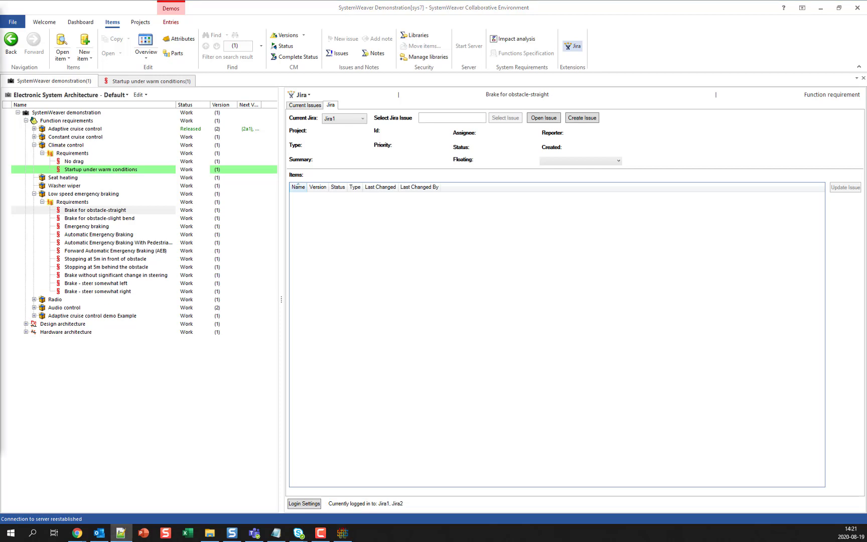
left_click(456, 119)
type("ADLV3-81")
left_click(506, 121)
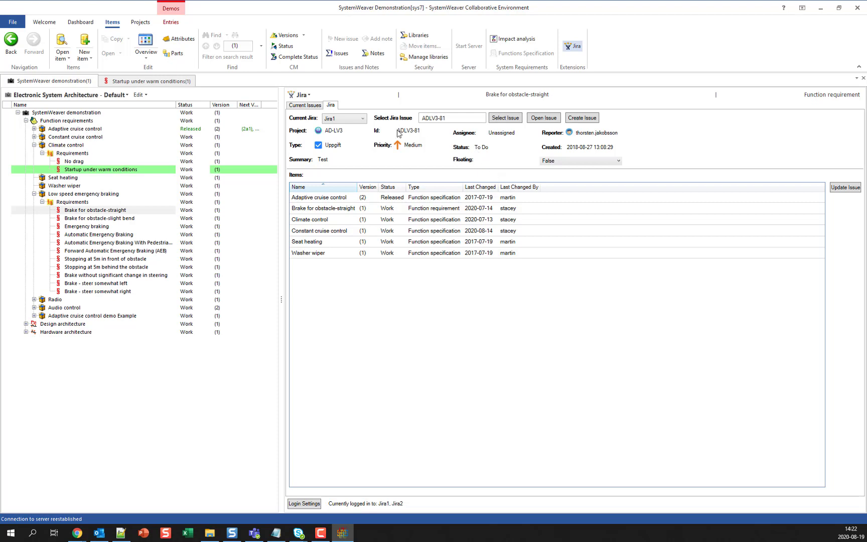
- Open the selected issue ADLV3-81 in Jira
left_click(544, 124)
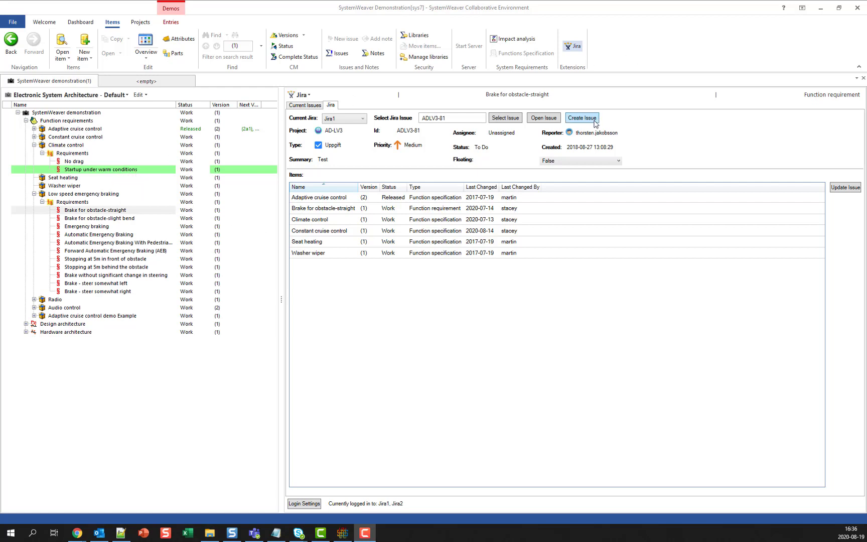
- Create a floating Jira issue of type Uppgift in project AD-LV3 from the Startup under warm conditions requirement, keeping its name
left_click(144, 173)
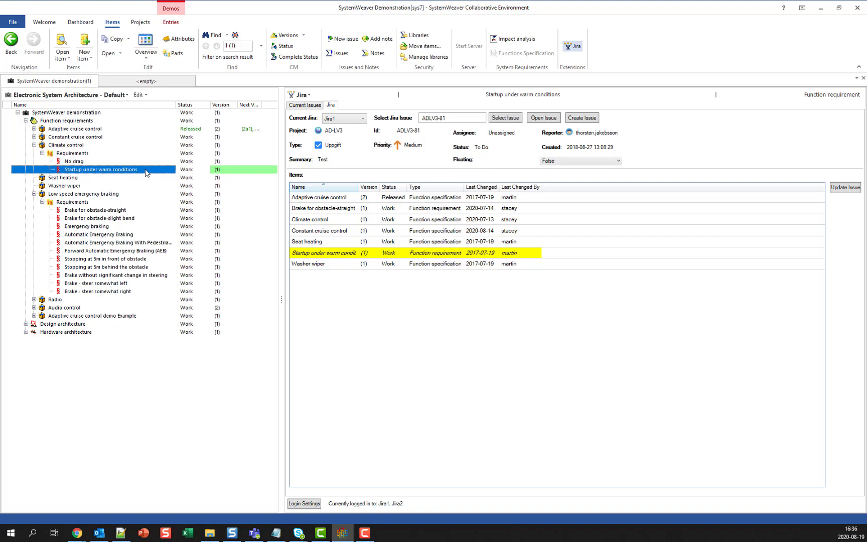
left_click(582, 119)
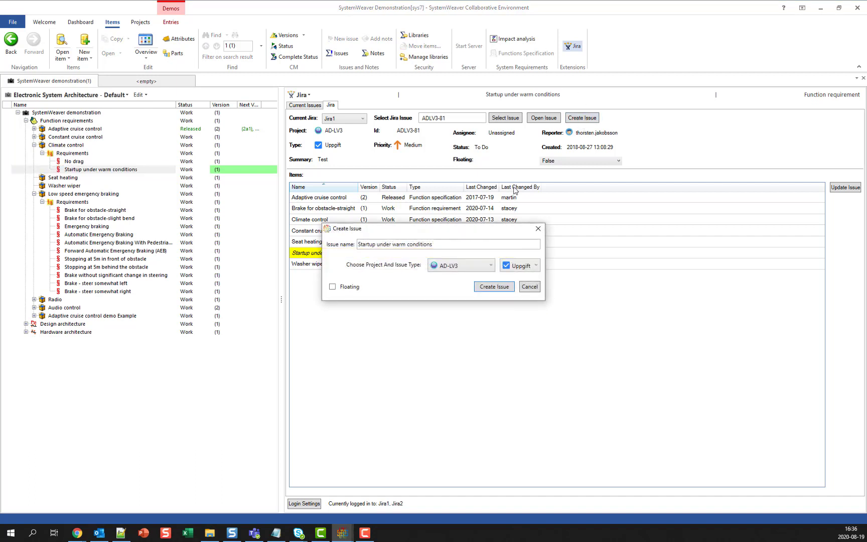
left_click_drag(456, 231, 418, 208)
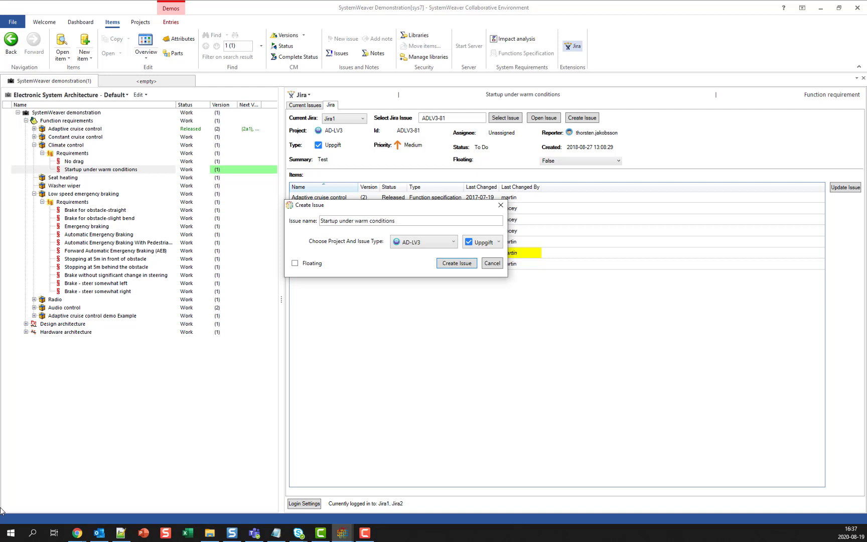
left_click(499, 243)
left_click(501, 245)
left_click(295, 263)
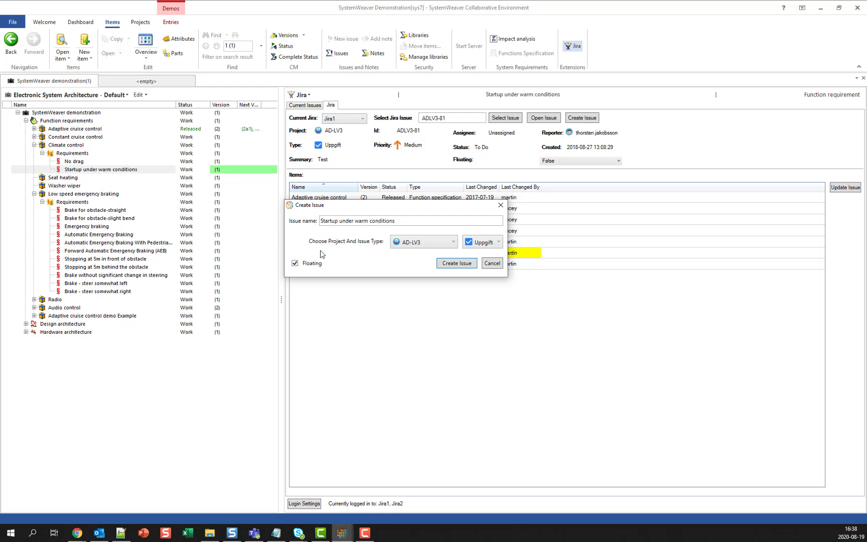
left_click(450, 268)
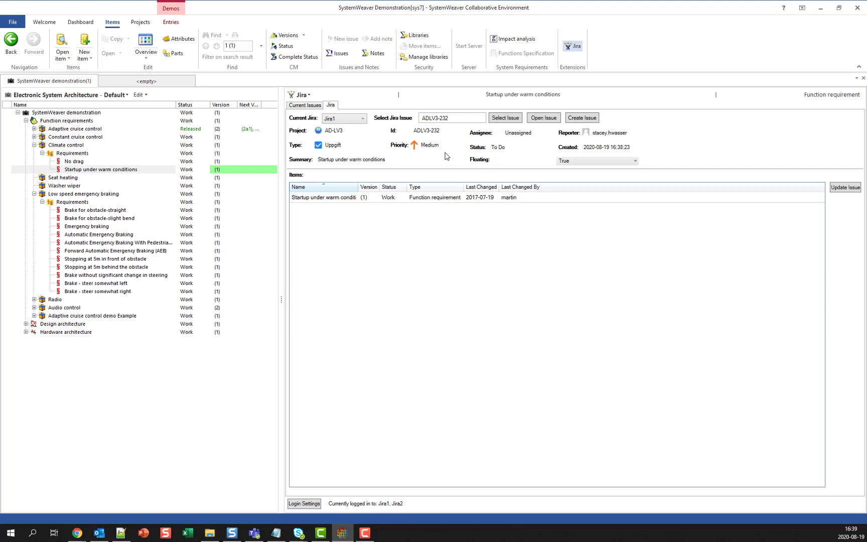
- Link the Brake for obstacle-straight, Brake for obstacle-slight bend and Emergency braking requirements to issue ADLV3-232 and update the issue
left_click(85, 211)
left_click(82, 218)
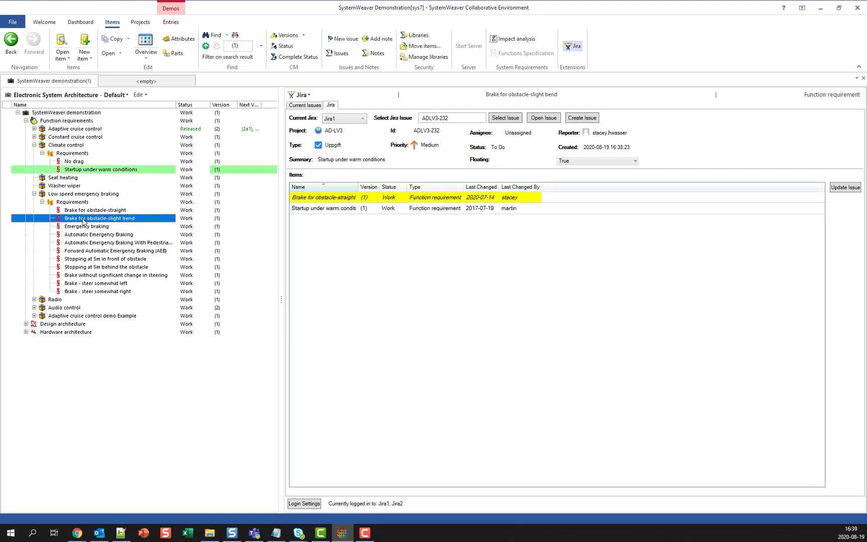
left_click(80, 227)
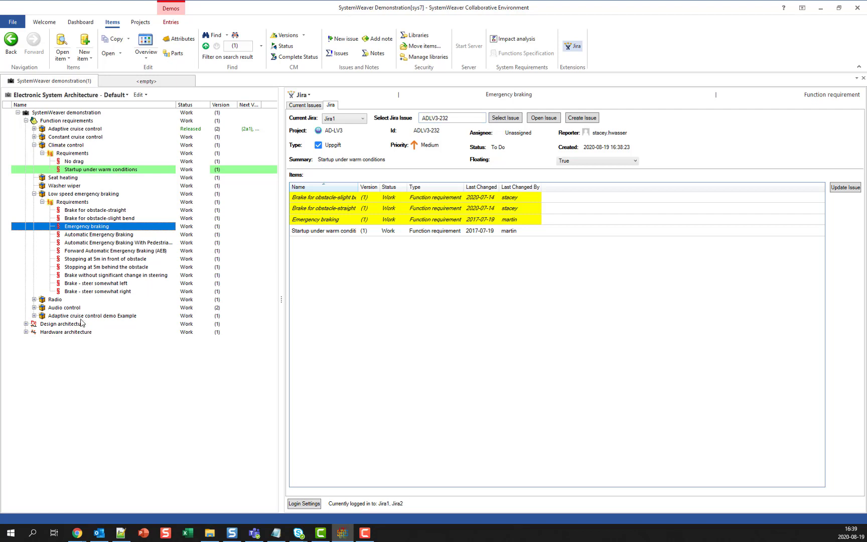
left_click(848, 188)
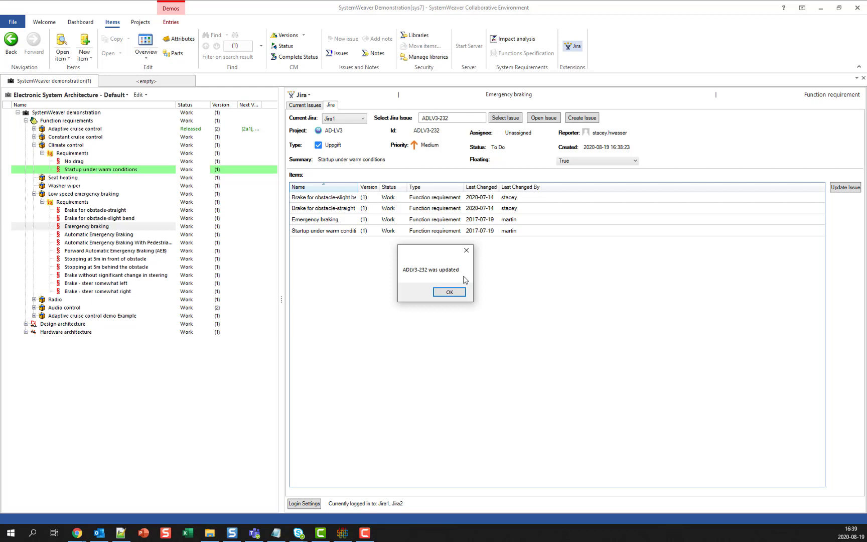
left_click(445, 292)
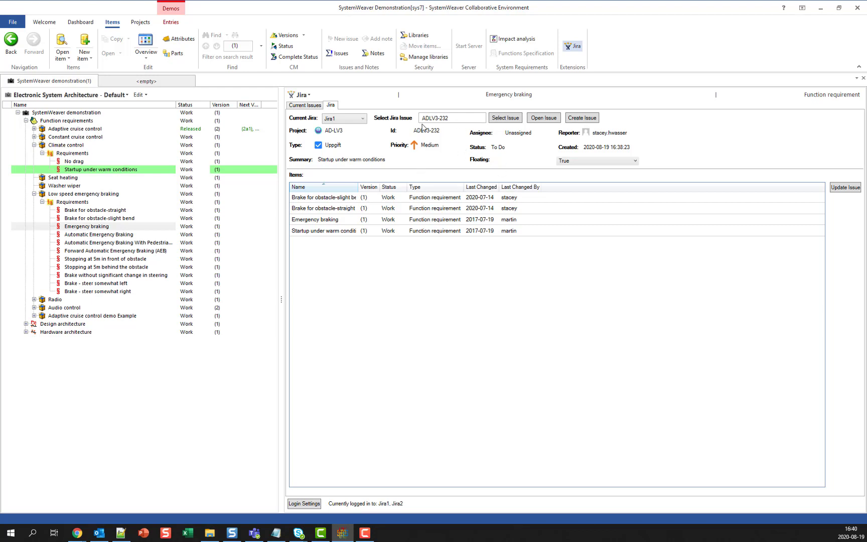
- Remove the Emergency braking requirement from the items of issue ADLV3-232 and update the issue
left_click(345, 224)
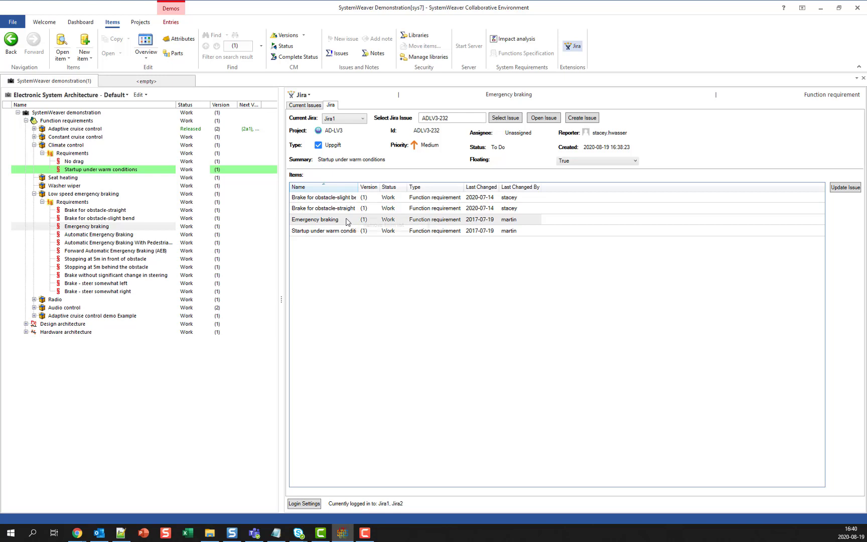
right_click(348, 220)
left_click(415, 225)
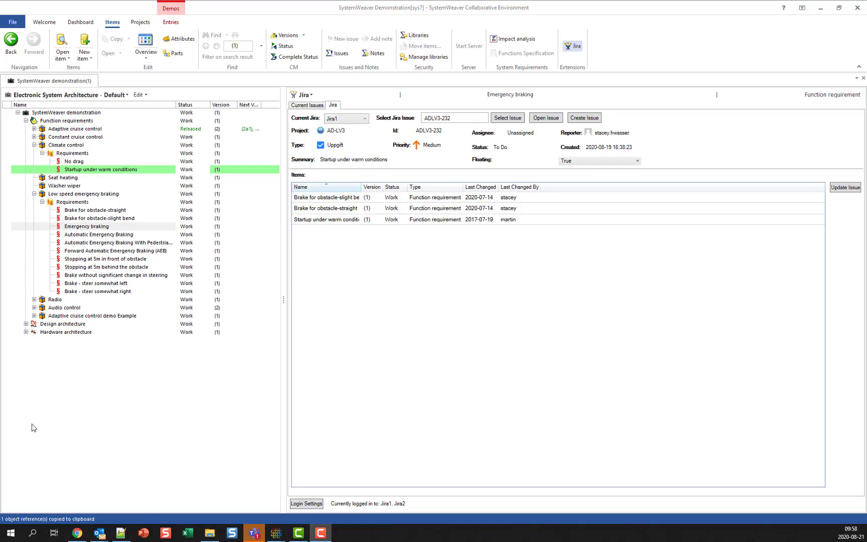
left_click(851, 191)
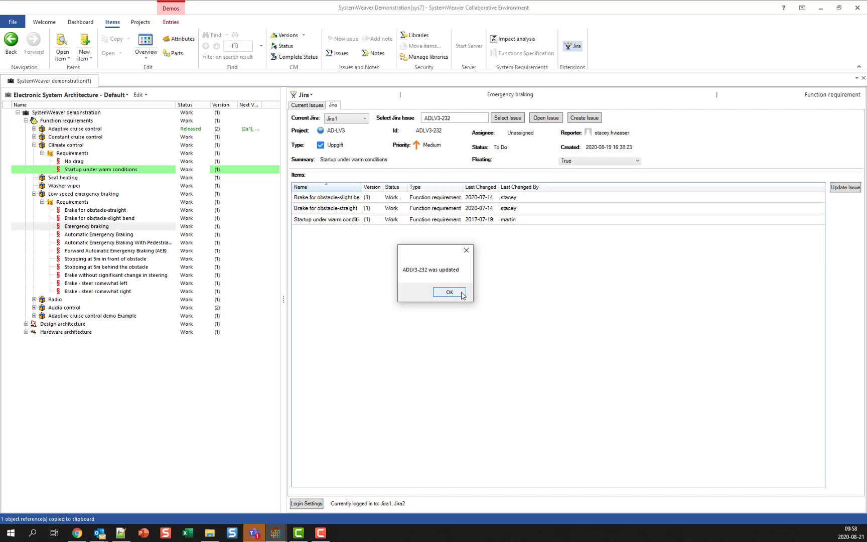
left_click(449, 292)
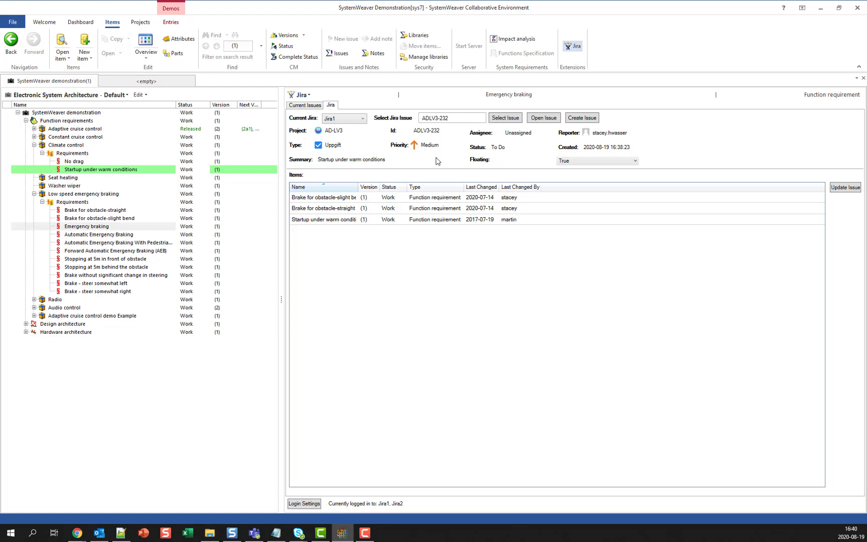
- Generate the Report with Jira issues Example for the Low speed emergency braking function specification
left_click(106, 196)
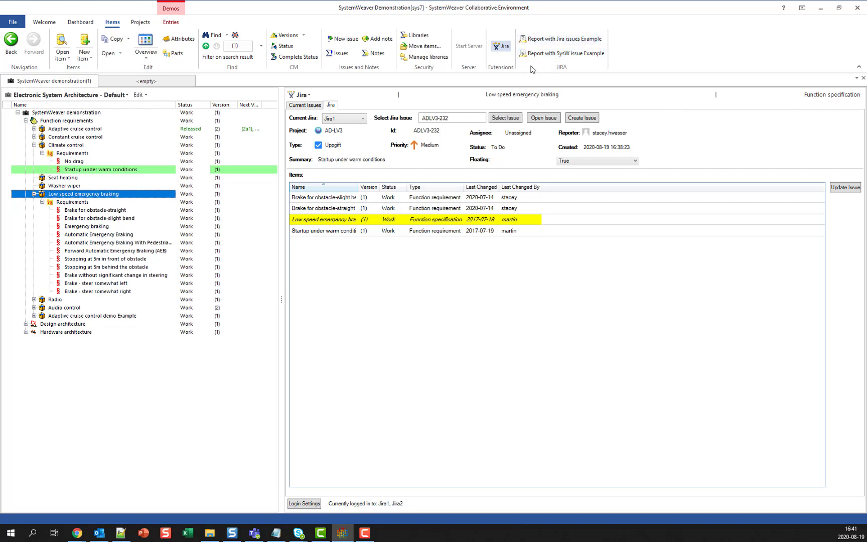
left_click(547, 40)
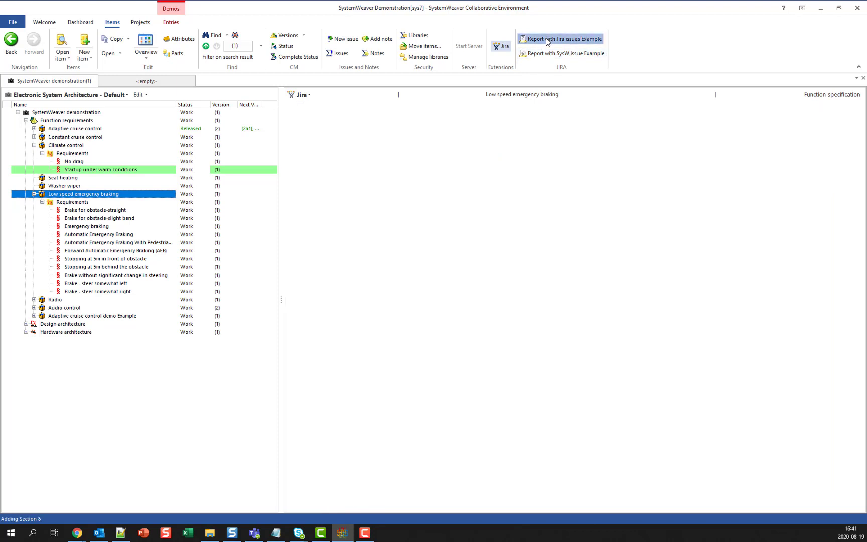